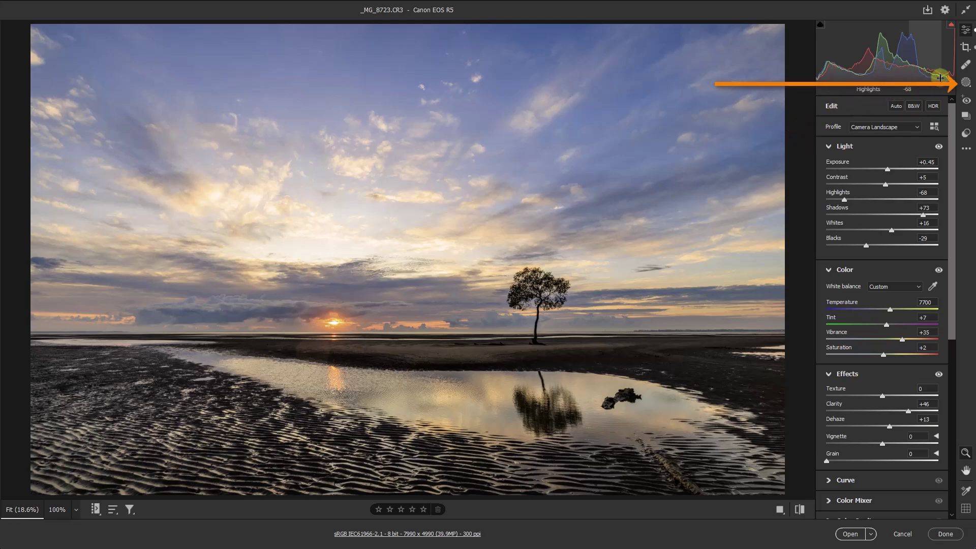
# Create a linear gradient mask fading horizontally from the photo's left side to just before the tree
pyautogui.click(966, 83)
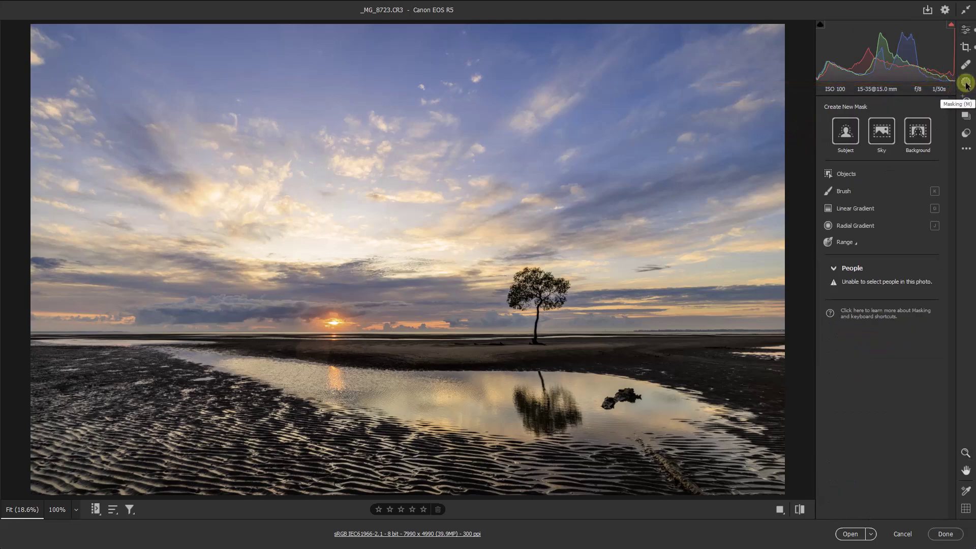
pyautogui.click(849, 209)
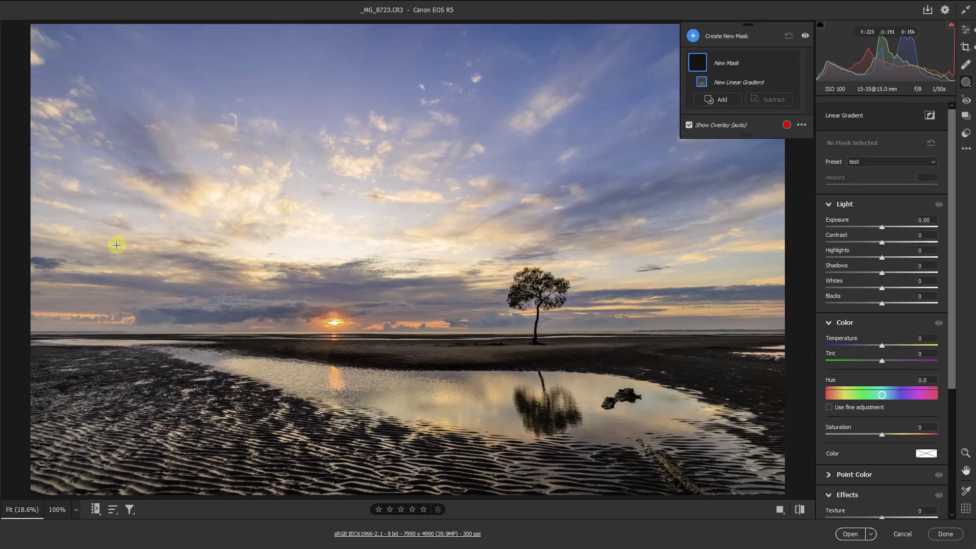
pyautogui.moveTo(118, 237); pyautogui.dragTo(694, 239)
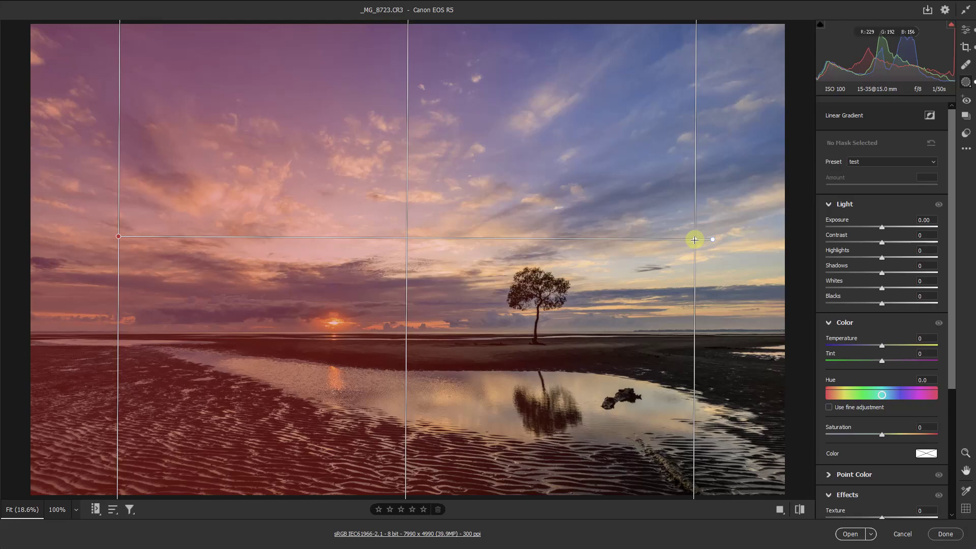
pyautogui.moveTo(694, 240); pyautogui.dragTo(505, 238)
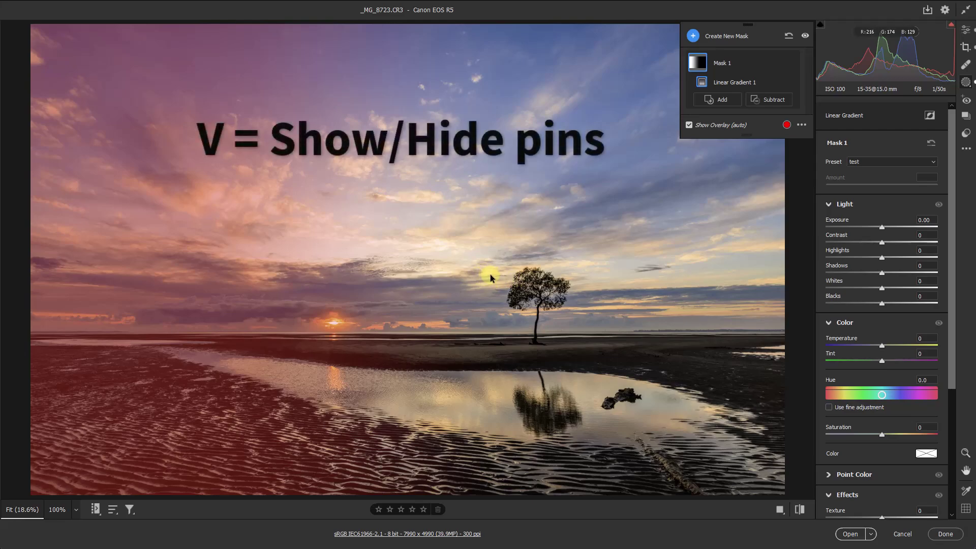
# Show the mask pins, shift the gradient left, extend its start to the photo's left edge and level it
pyautogui.press('v')
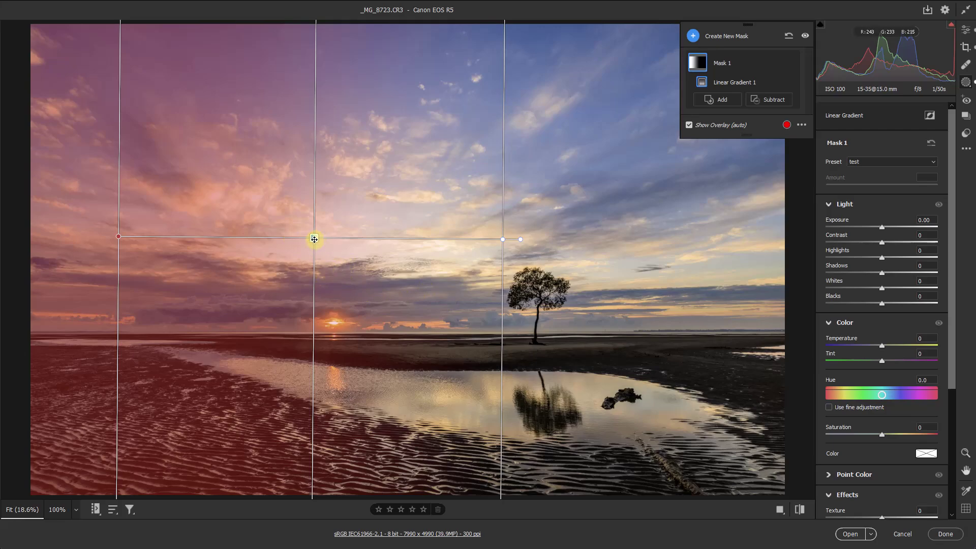
pyautogui.moveTo(314, 238); pyautogui.dragTo(276, 246)
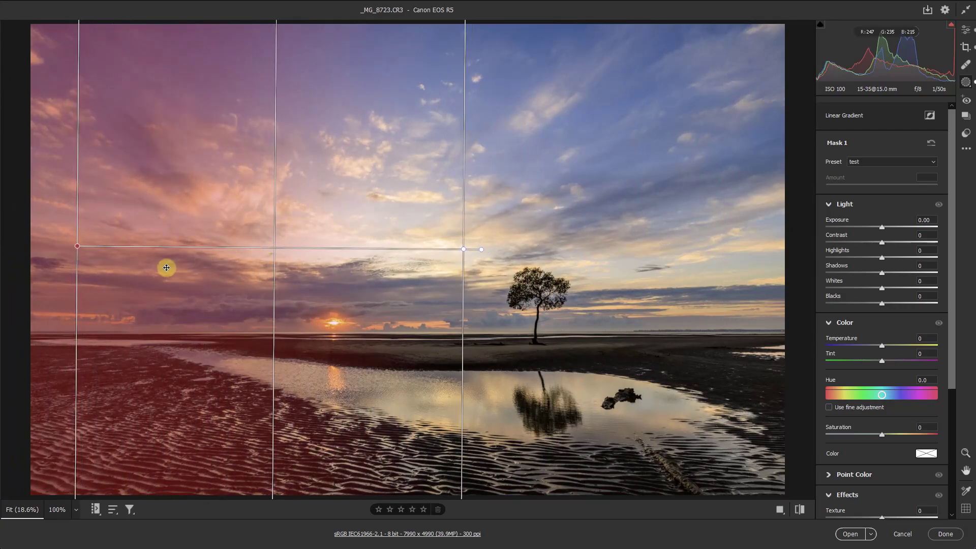
pyautogui.moveTo(76, 246); pyautogui.dragTo(33, 245)
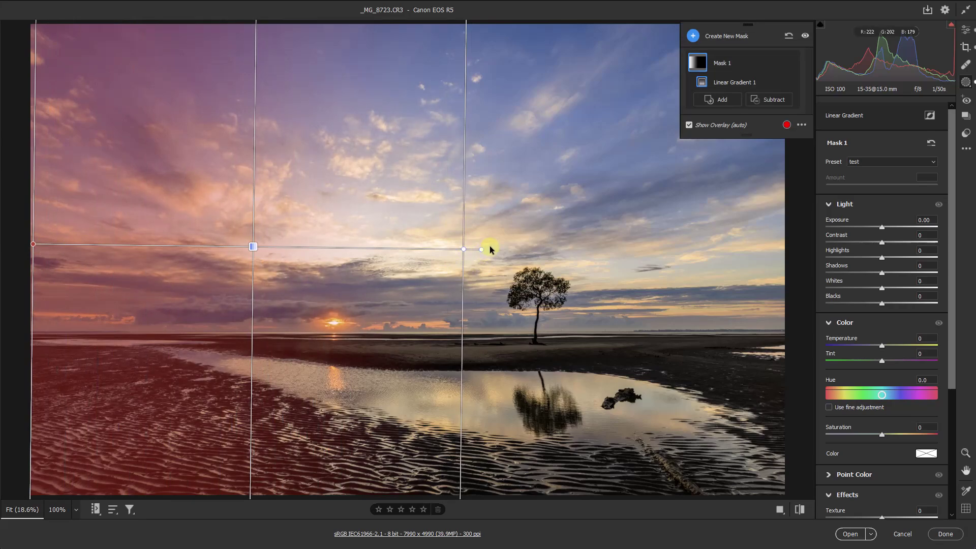
pyautogui.moveTo(484, 249)
pyautogui.mouseDown()
pyautogui.moveTo(468, 295)
pyautogui.moveTo(488, 227)
pyautogui.moveTo(483, 263)
pyautogui.mouseUp()
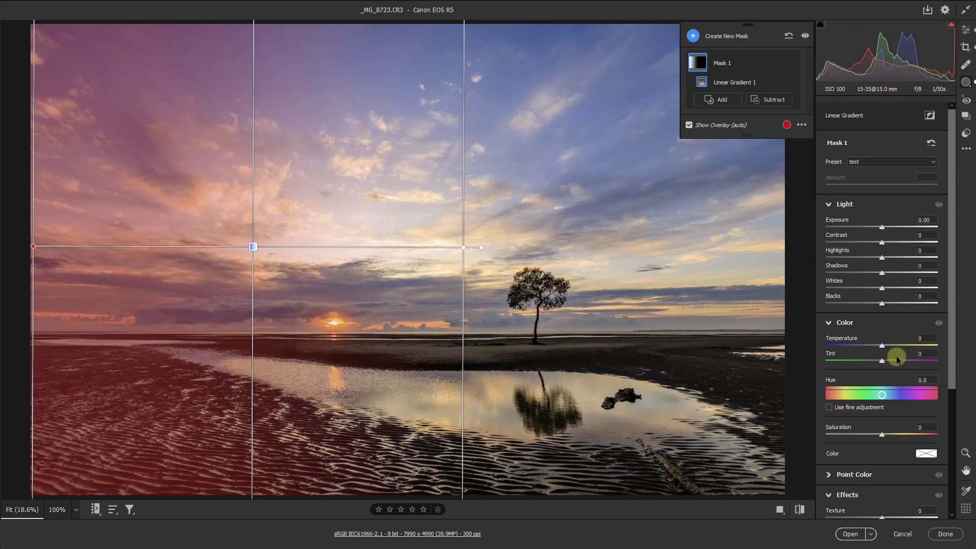
# Set the mask's Temperature to +100 and Tint to +99, and fine-tune the gradient's position and width
pyautogui.click(937, 345)
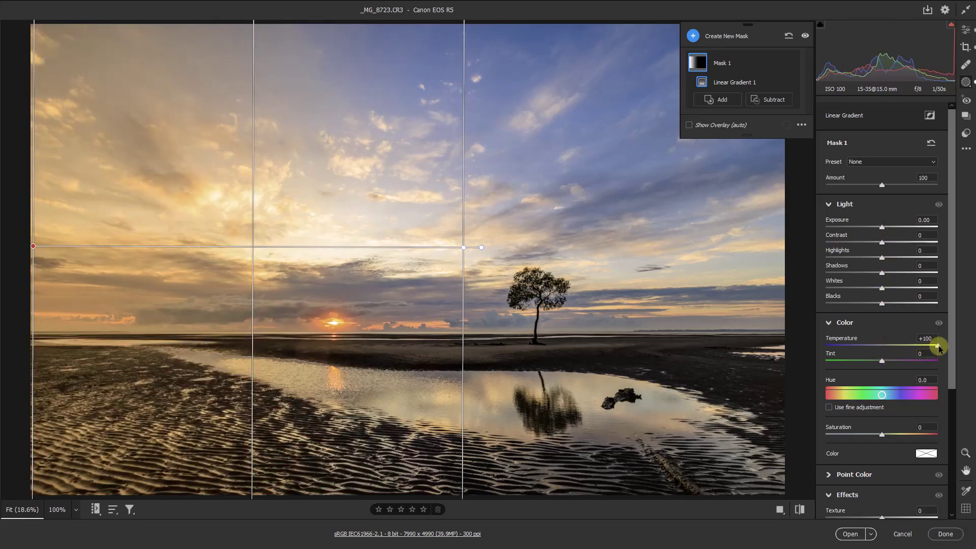
pyautogui.click(937, 361)
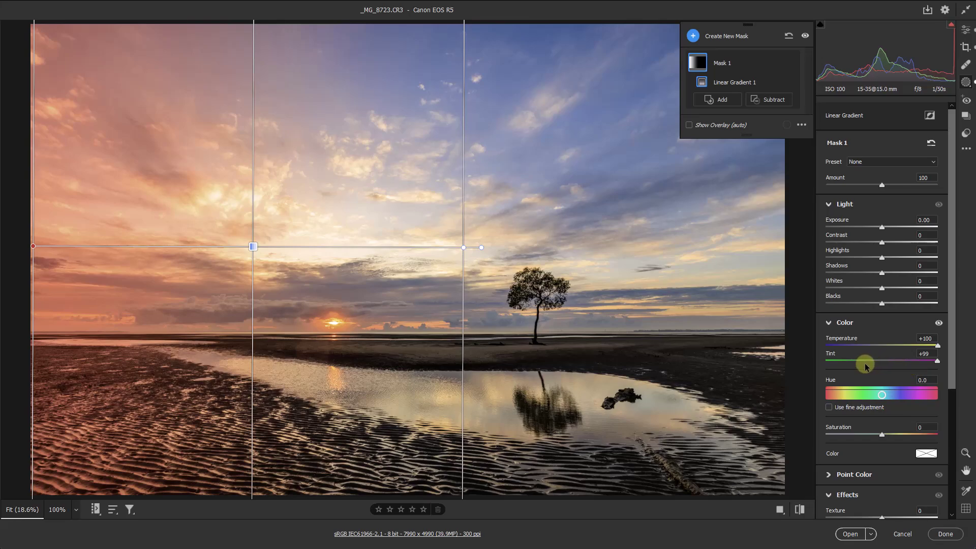
pyautogui.press('h')
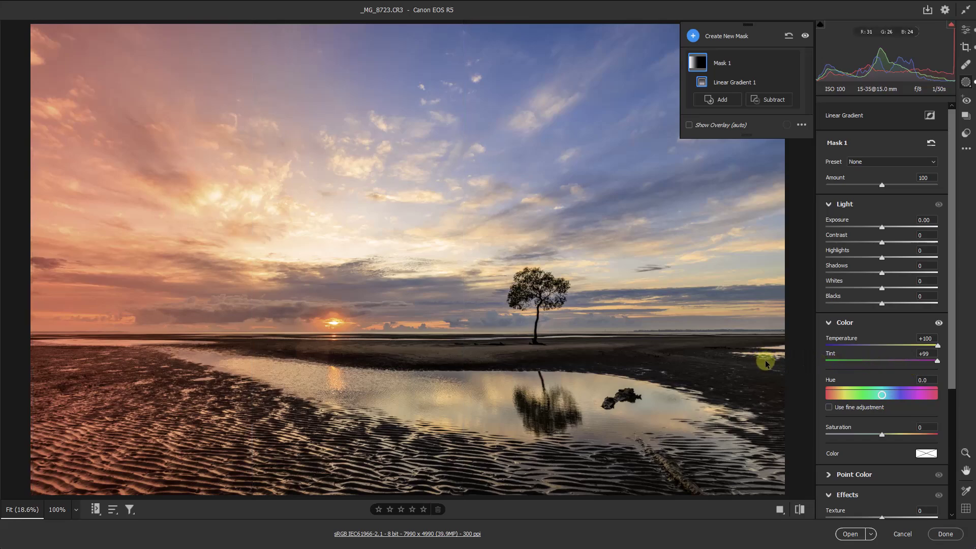
pyautogui.press('h')
pyautogui.moveTo(252, 248)
pyautogui.mouseDown()
pyautogui.moveTo(470, 252)
pyautogui.moveTo(249, 251)
pyautogui.mouseUp()
pyautogui.moveTo(460, 252); pyautogui.dragTo(479, 254)
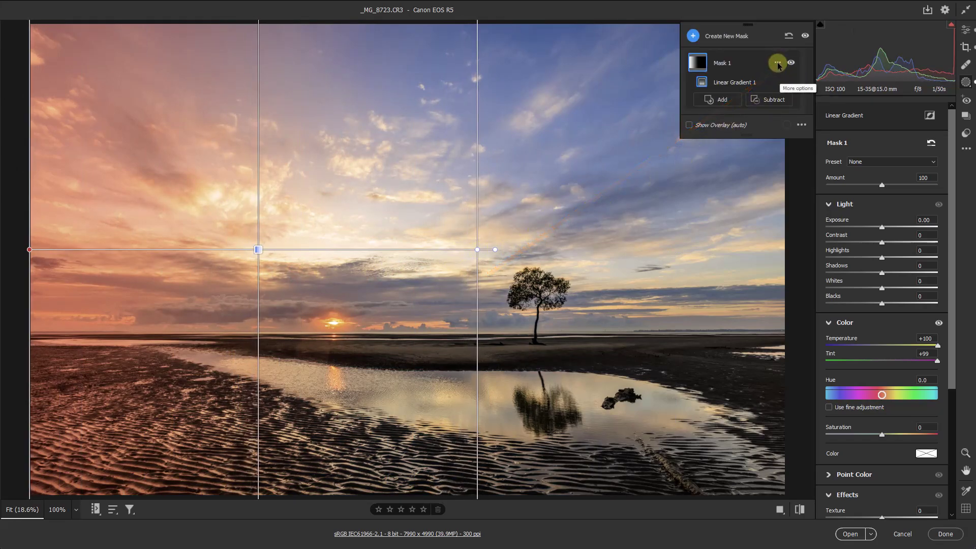
# Delete all masks from the photo
pyautogui.click(777, 63)
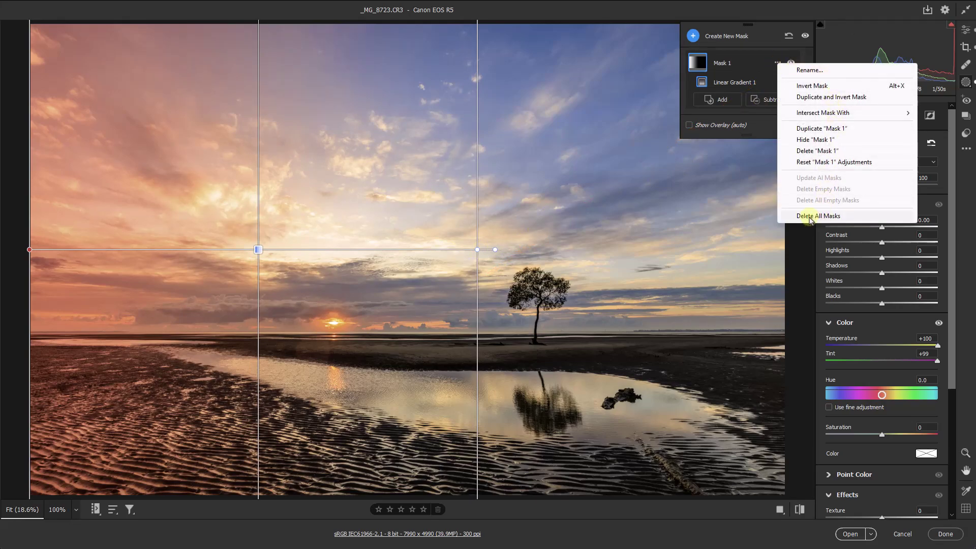
pyautogui.click(806, 217)
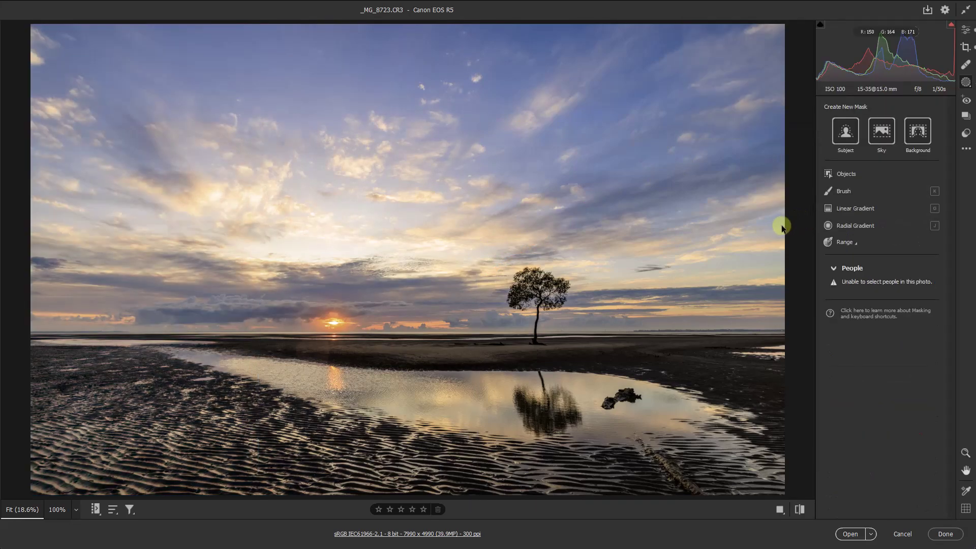
# Create a linear gradient mask fading from the photo's left edge to beyond the tree, and set its Exposure to -0.45
pyautogui.click(841, 211)
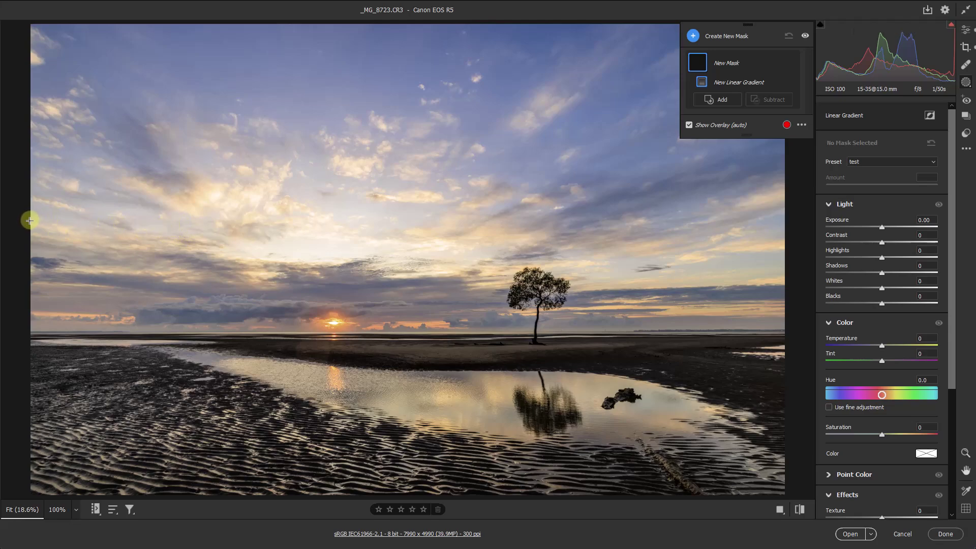
pyautogui.moveTo(32, 224); pyautogui.dragTo(675, 229)
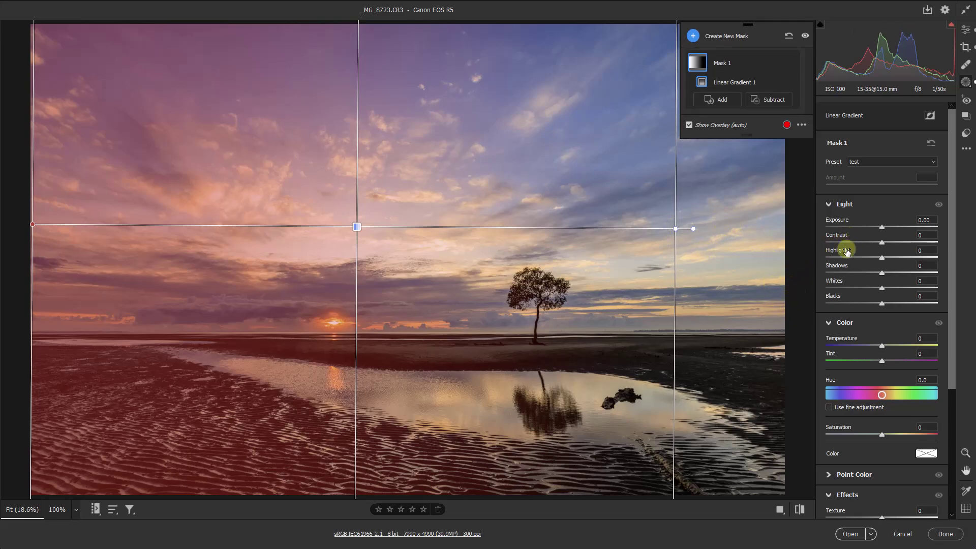
pyautogui.moveTo(882, 229); pyautogui.dragTo(875, 232)
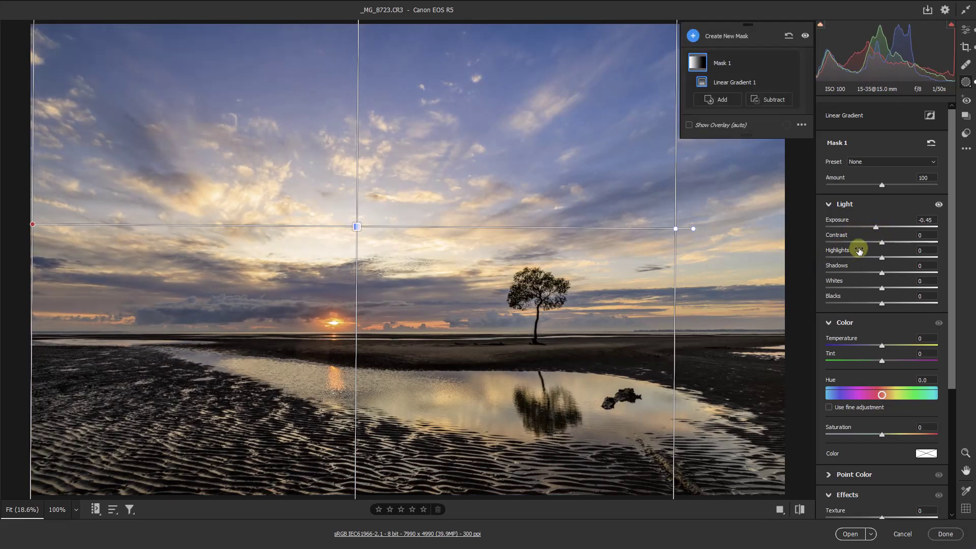
pyautogui.click(966, 31)
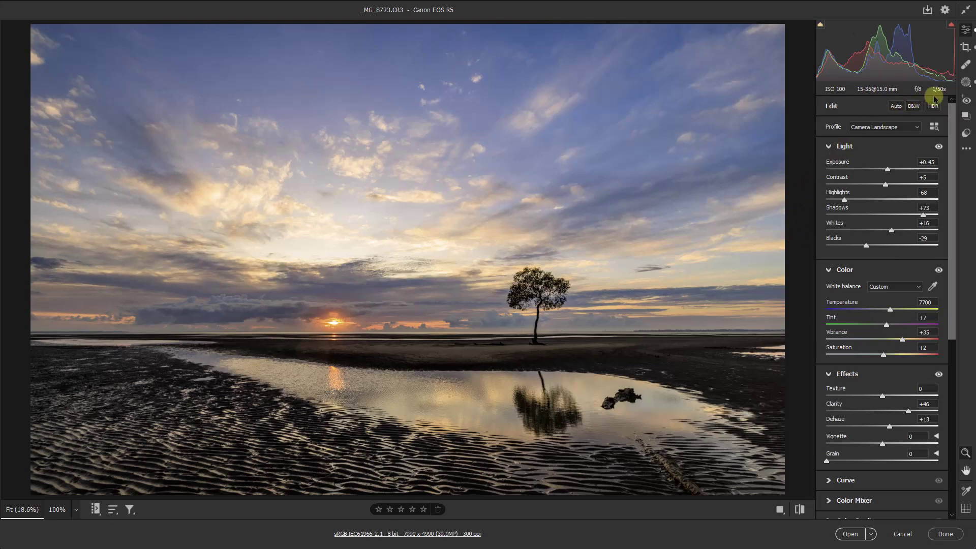
# Add a second linear gradient mask fading from the photo's right edge leftward past the tree to near the sun
pyautogui.click(966, 82)
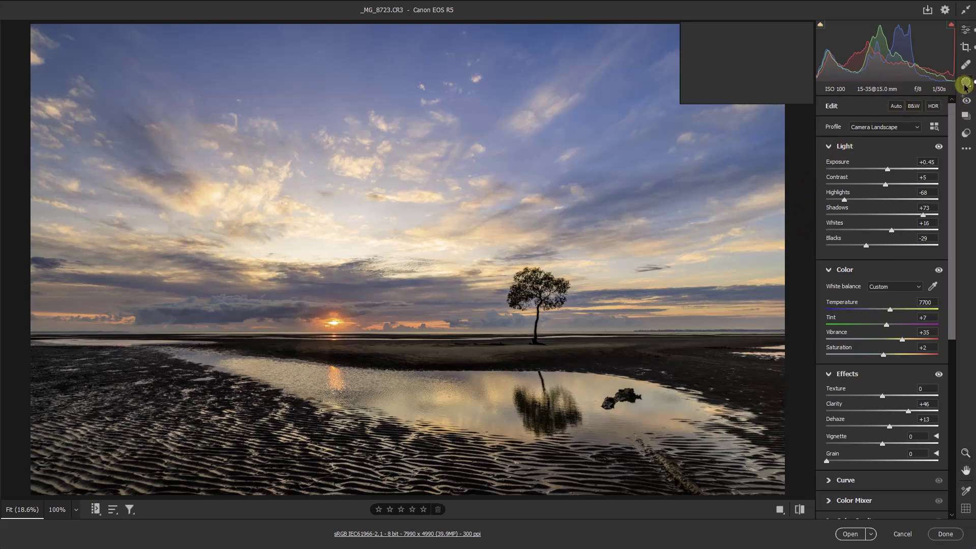
pyautogui.moveTo(691, 61)
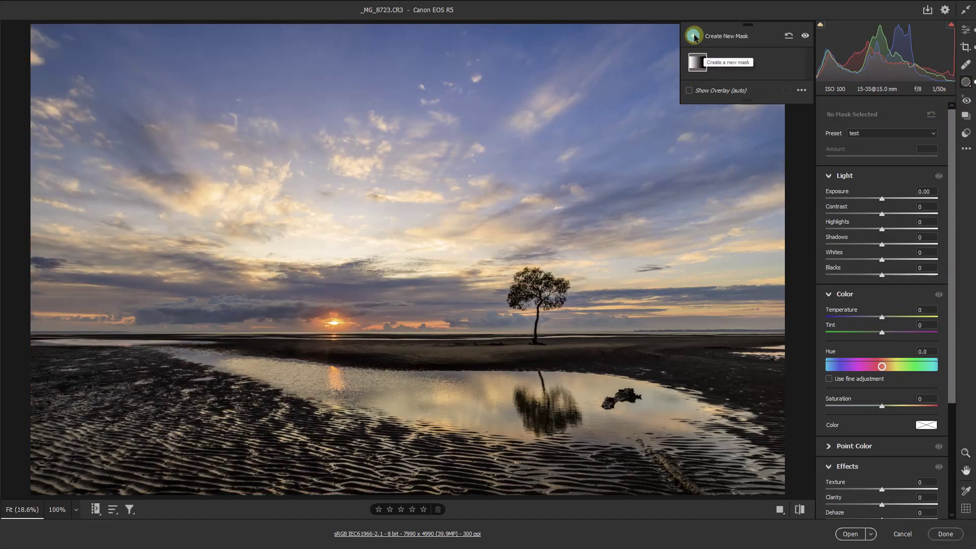
pyautogui.click(697, 38)
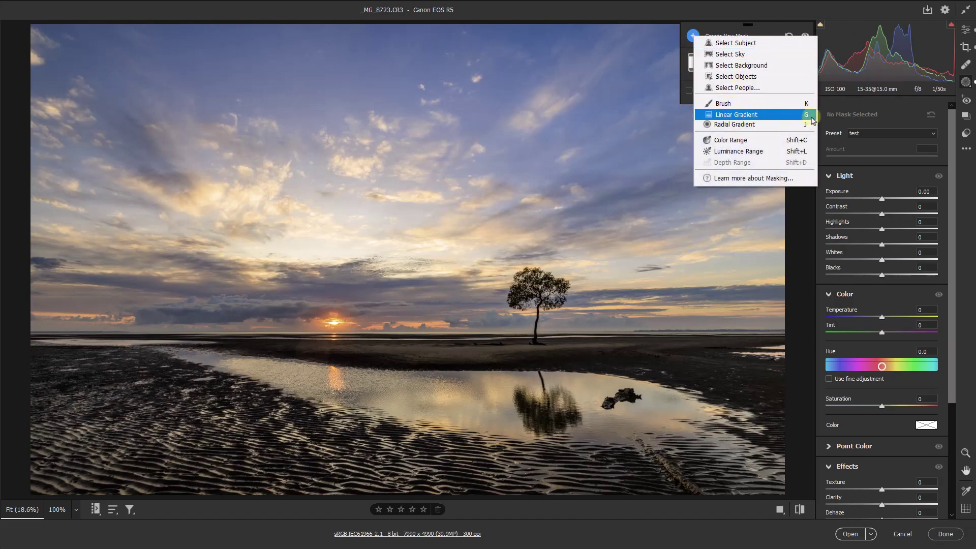
pyautogui.click(721, 116)
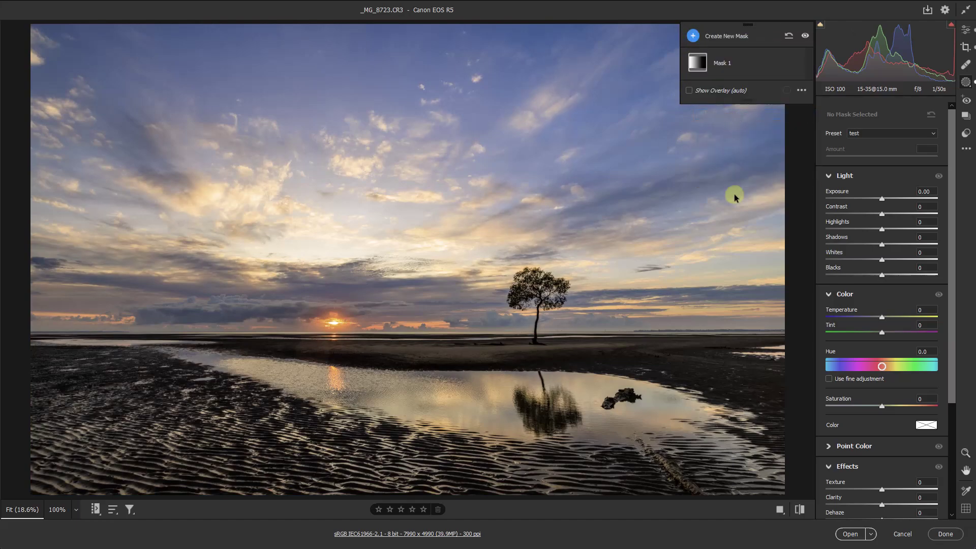
pyautogui.moveTo(779, 265); pyautogui.dragTo(359, 261)
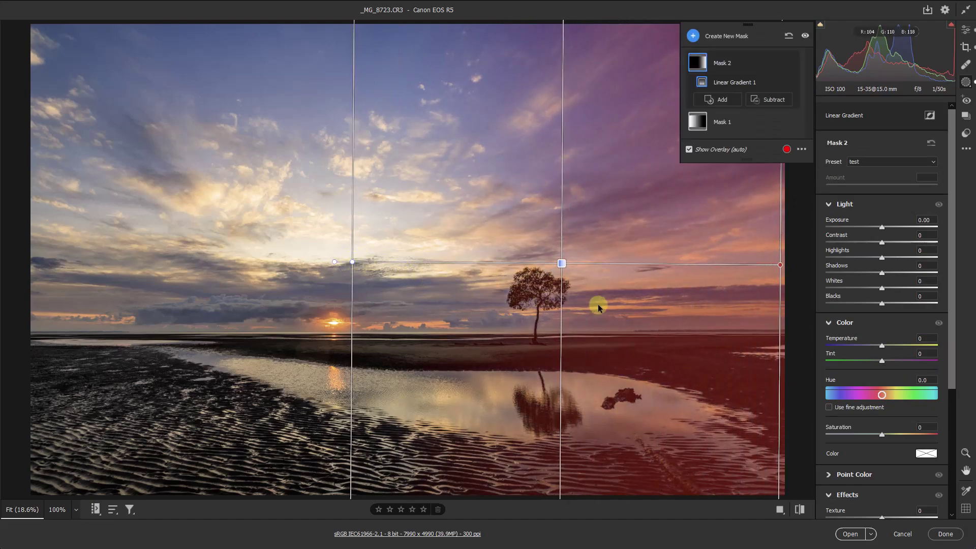
# Set the right-side gradient mask's Shadows to +41, Exposure to +0.05 and Temperature to +5
pyautogui.click(900, 273)
pyautogui.moveTo(899, 274); pyautogui.dragTo(902, 273)
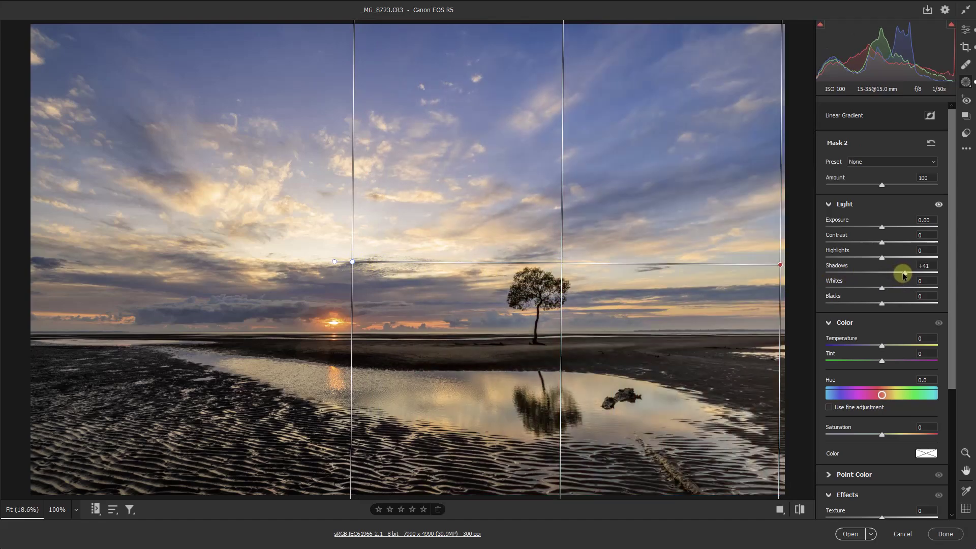
pyautogui.moveTo(882, 228); pyautogui.dragTo(882, 228)
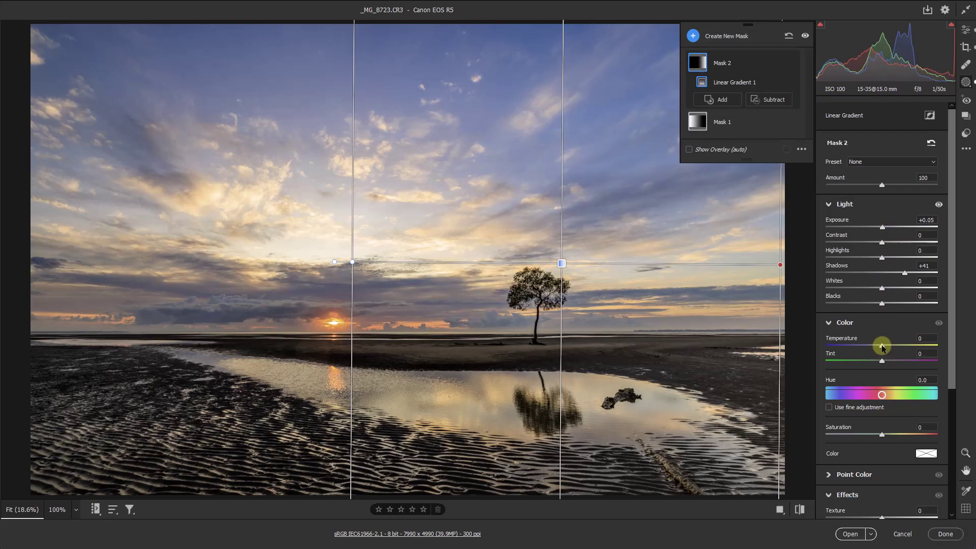
pyautogui.moveTo(882, 345); pyautogui.dragTo(884, 346)
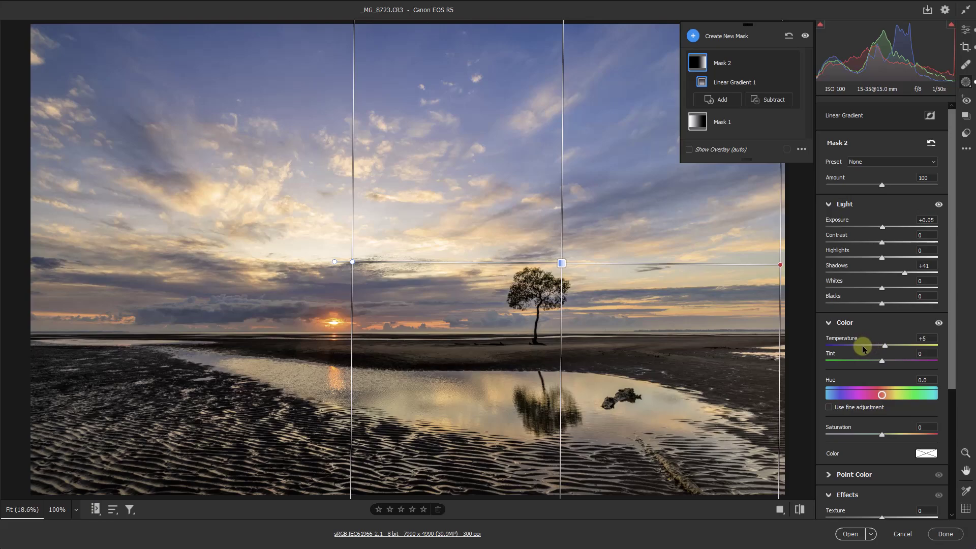
# Add a third linear gradient mask fading straight down from the photo's top edge to just above the sun
pyautogui.click(693, 36)
pyautogui.click(721, 113)
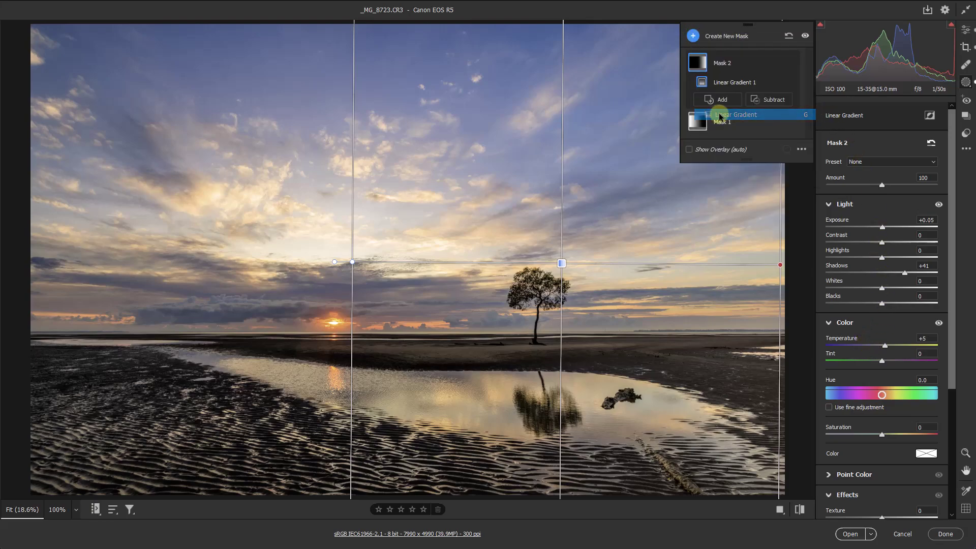
pyautogui.moveTo(341, 22); pyautogui.dragTo(341, 308)
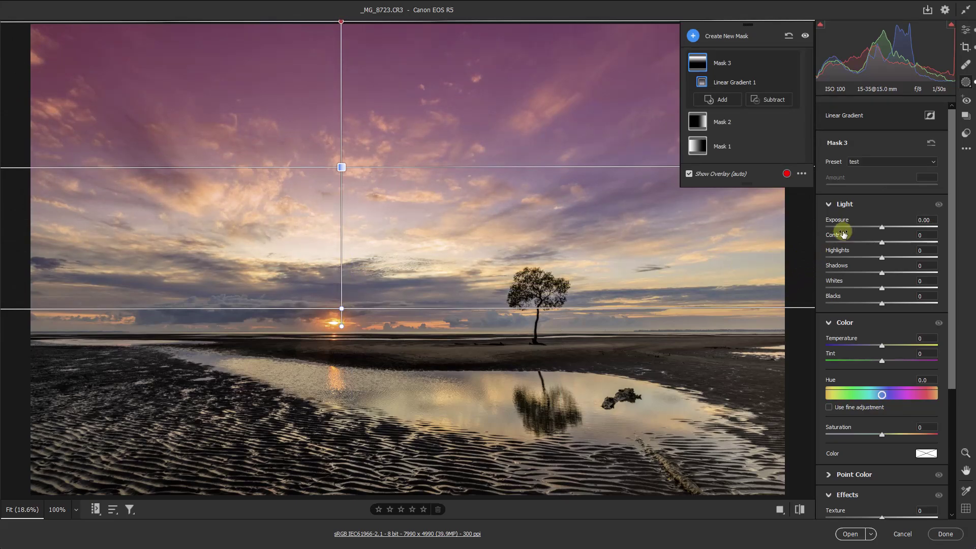
# Set the sky gradient mask's Highlights to -44, Exposure to +0.10, Blacks to -19 and Whites to +10
pyautogui.click(859, 258)
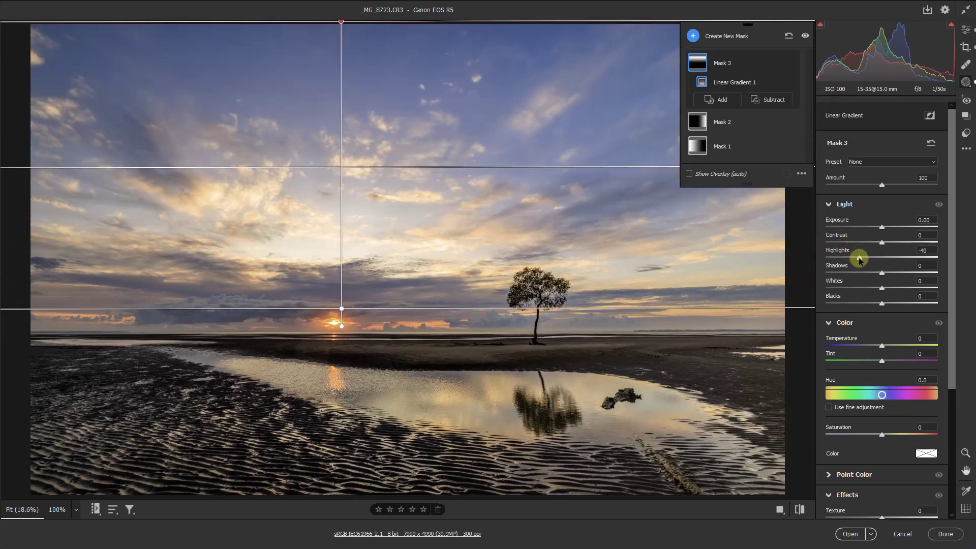
pyautogui.click(881, 227)
pyautogui.click(883, 227)
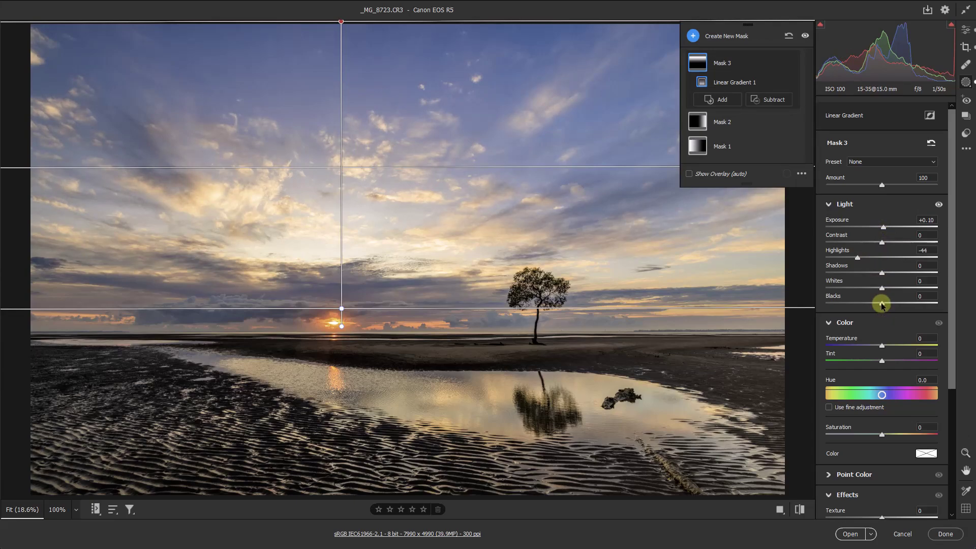
pyautogui.moveTo(881, 305); pyautogui.dragTo(871, 303)
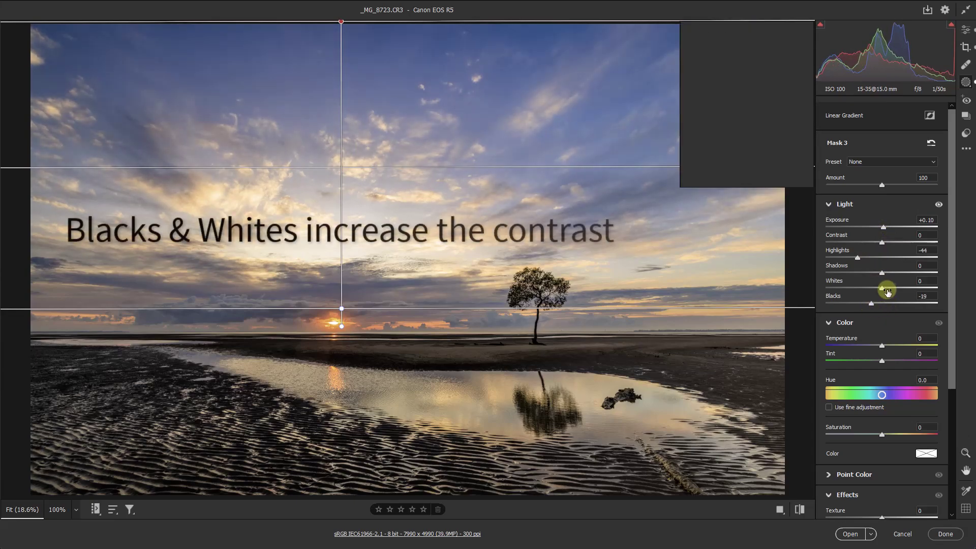
pyautogui.click(887, 288)
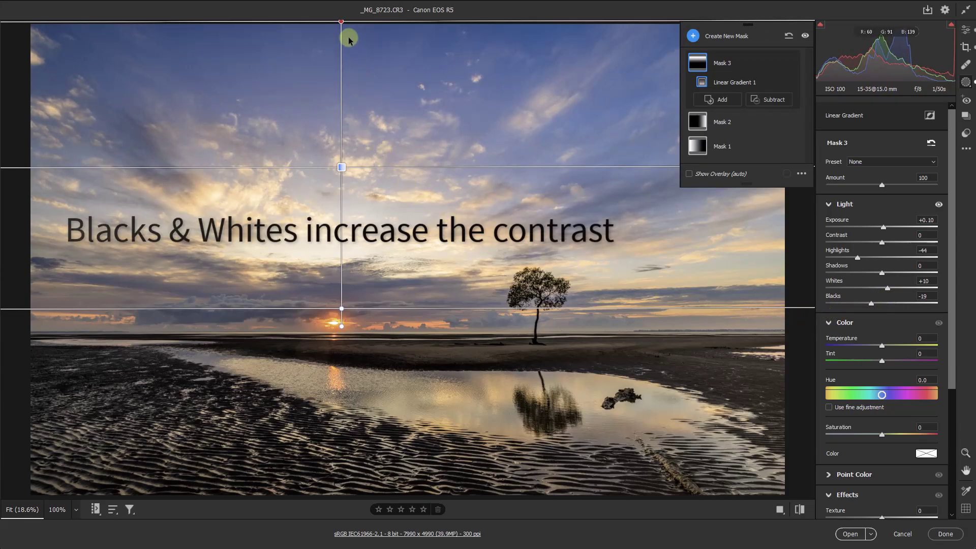
# Lower the sky gradient's start line to the upper clouds and its end line just below the horizon, then leave masking
pyautogui.moveTo(342, 24); pyautogui.dragTo(341, 137)
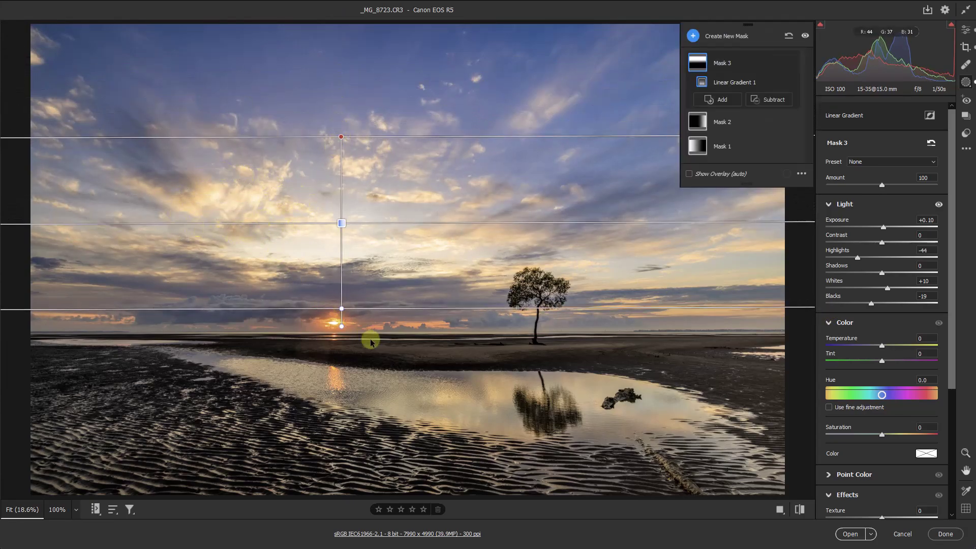
pyautogui.moveTo(342, 309); pyautogui.dragTo(340, 344)
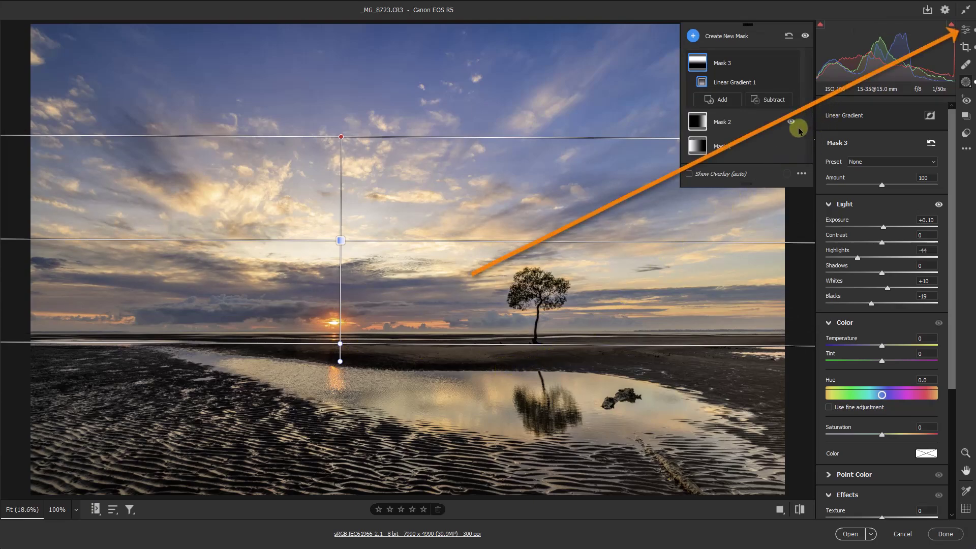
pyautogui.click(966, 31)
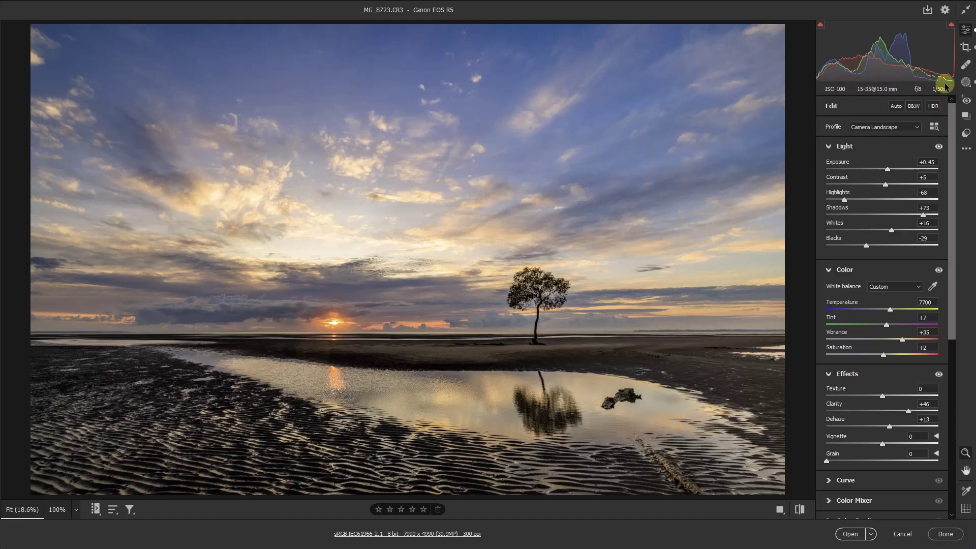
# Reopen masking, lower the sky gradient mask's (Mask 3) Exposure to -0.35, and return to the general edit settings
pyautogui.click(966, 83)
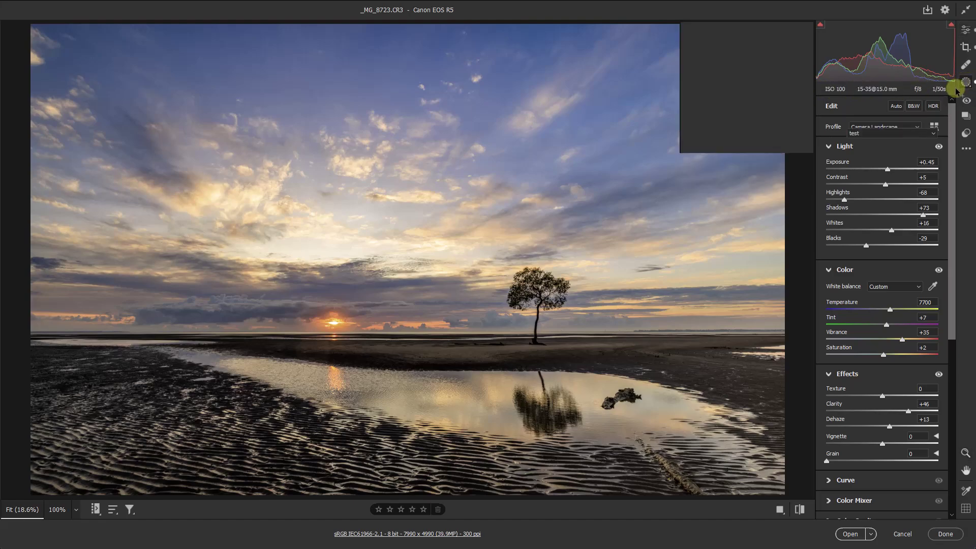
pyautogui.moveTo(696, 112)
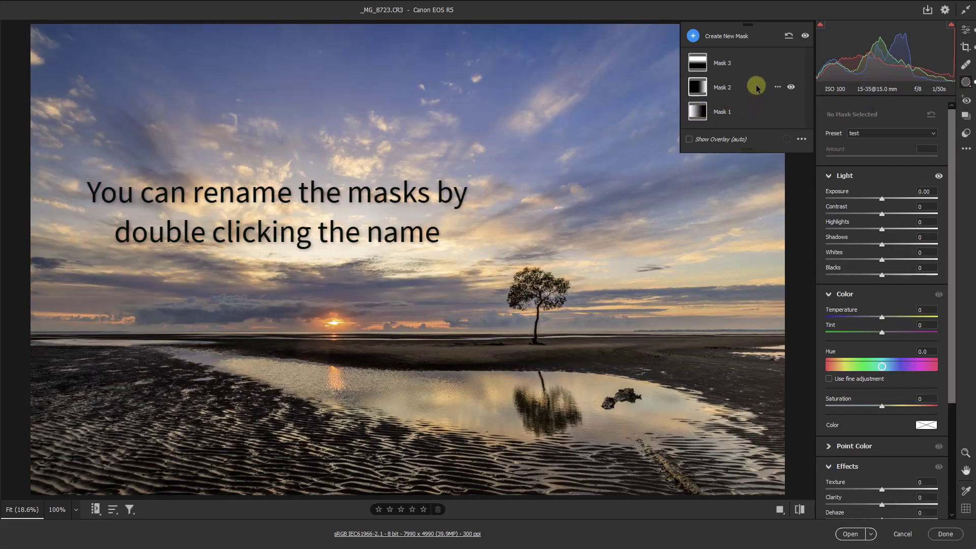
pyautogui.moveTo(705, 87)
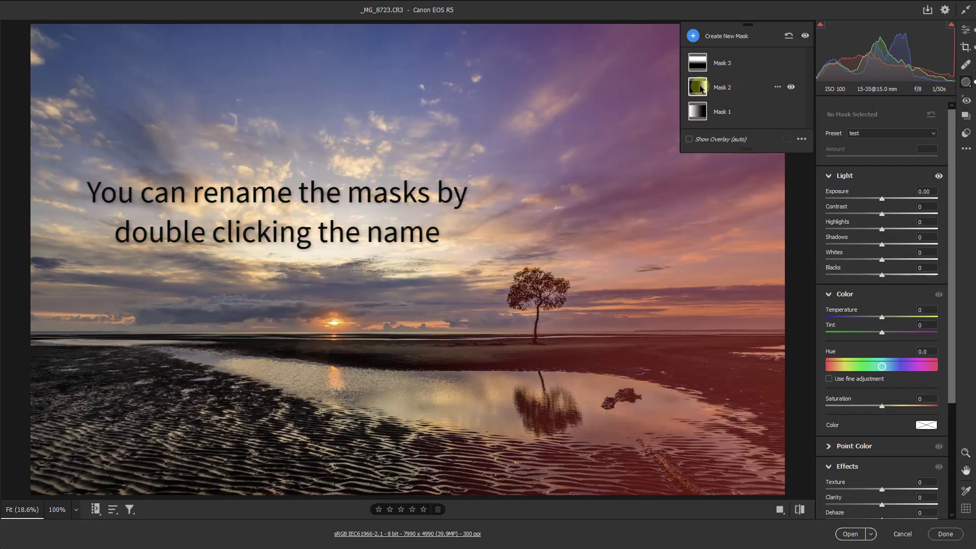
pyautogui.moveTo(704, 64)
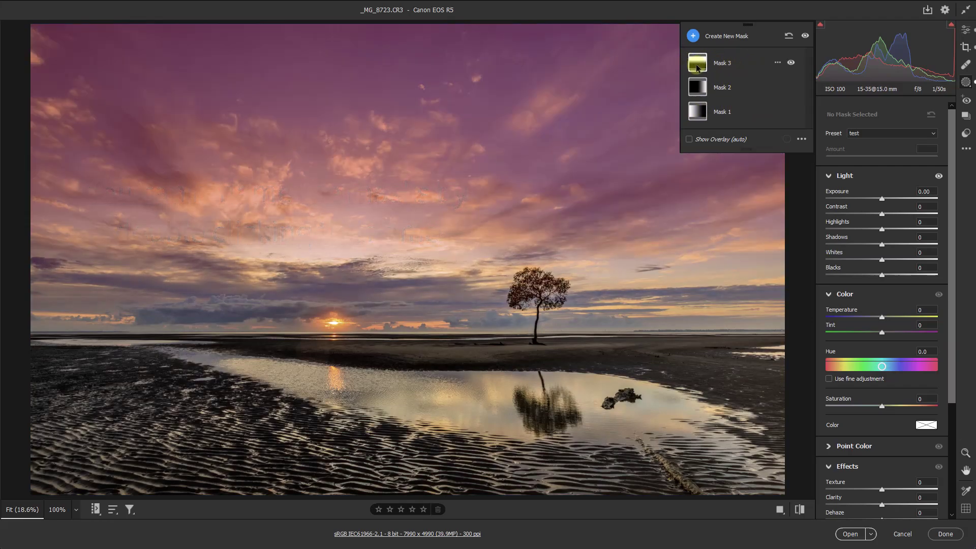
pyautogui.click(695, 63)
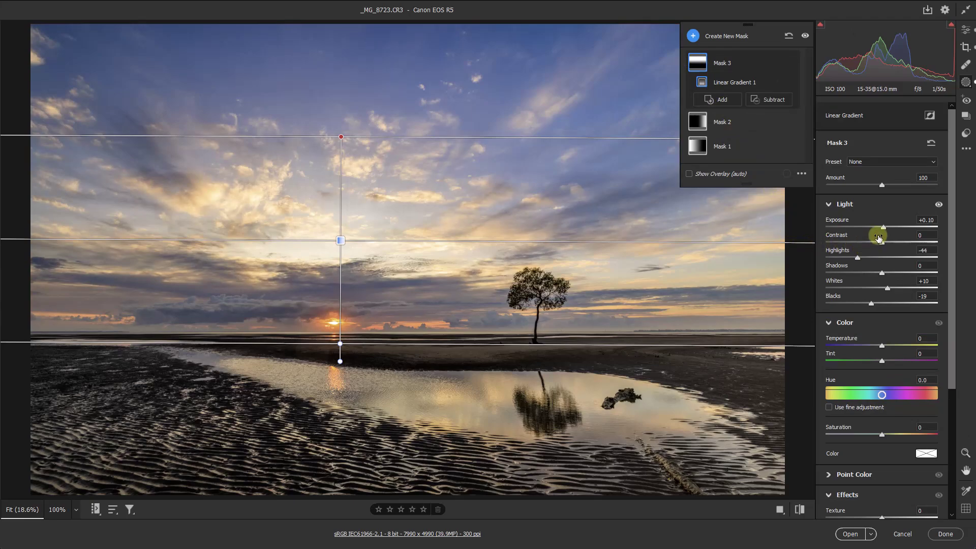
pyautogui.moveTo(884, 229); pyautogui.dragTo(877, 231)
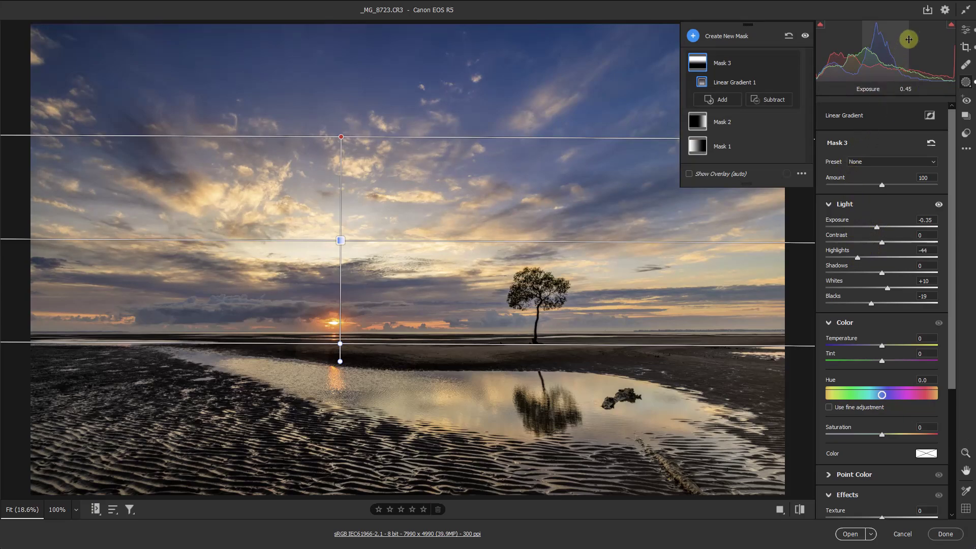
pyautogui.click(966, 31)
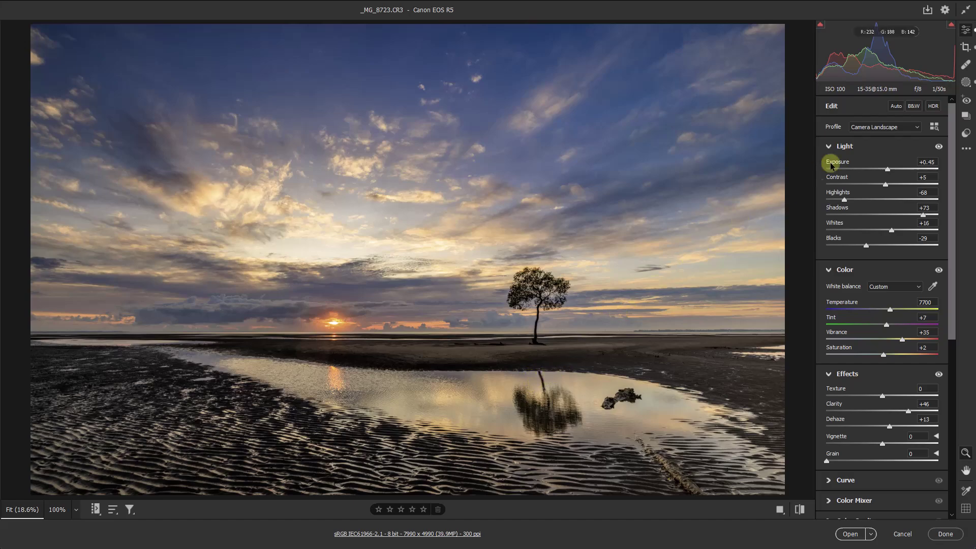
# Add a new brush mask for the lone tree with Exposure -0.55 and Highlights -29
pyautogui.click(966, 84)
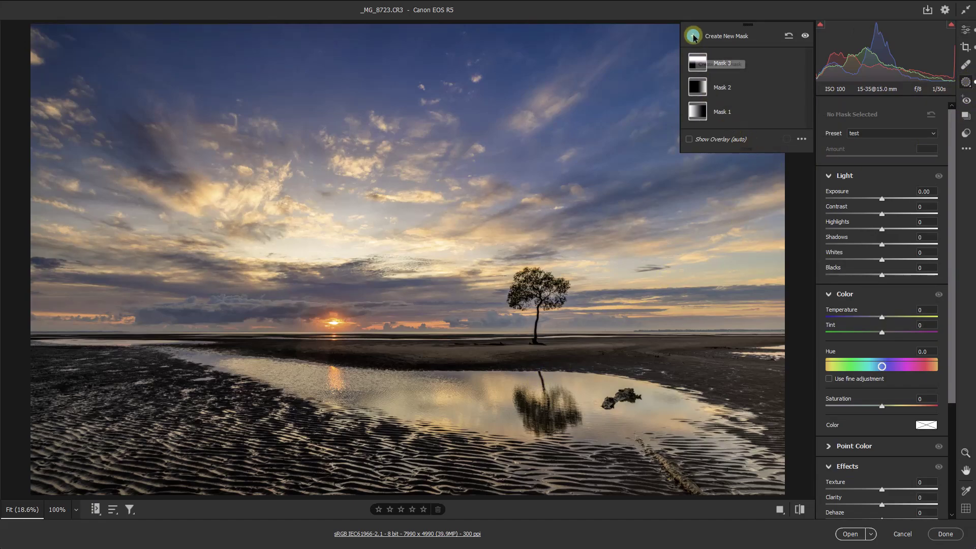
pyautogui.click(695, 37)
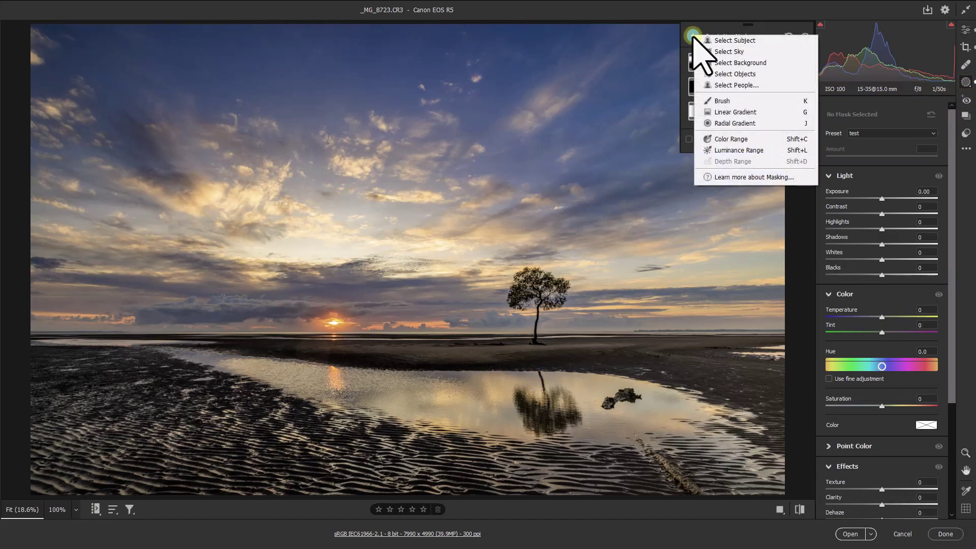
pyautogui.click(723, 102)
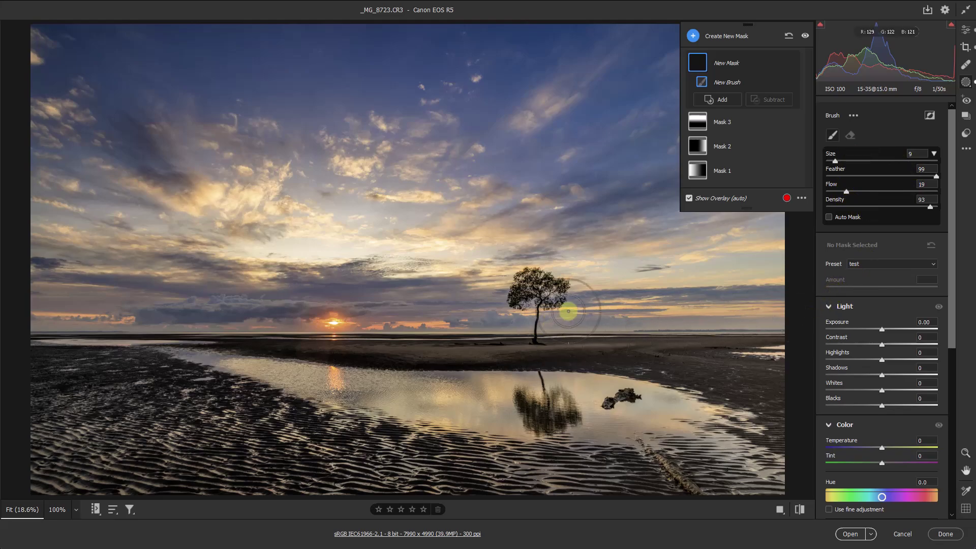
pyautogui.moveTo(569, 310)
pyautogui.mouseDown()
pyautogui.moveTo(639, 319)
pyautogui.moveTo(605, 326)
pyautogui.mouseUp()
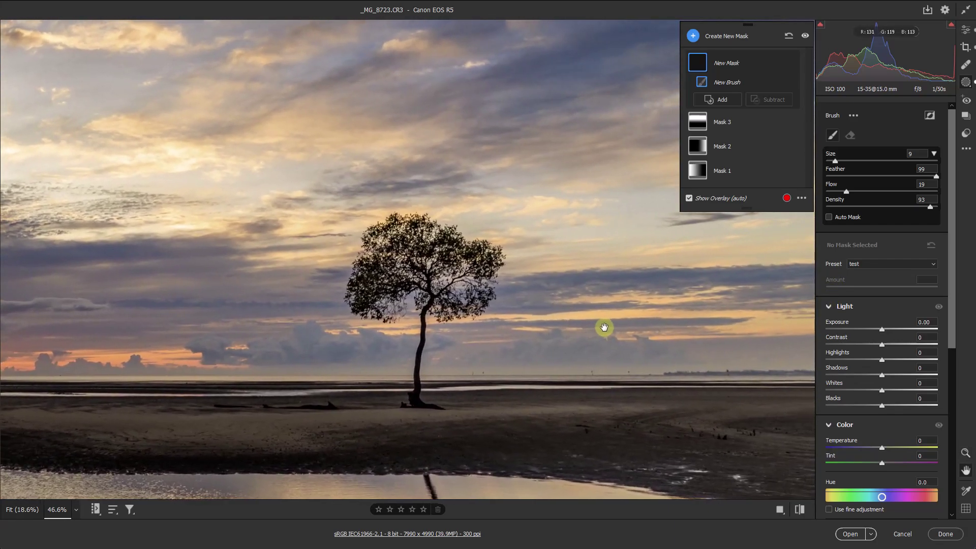
pyautogui.click(865, 360)
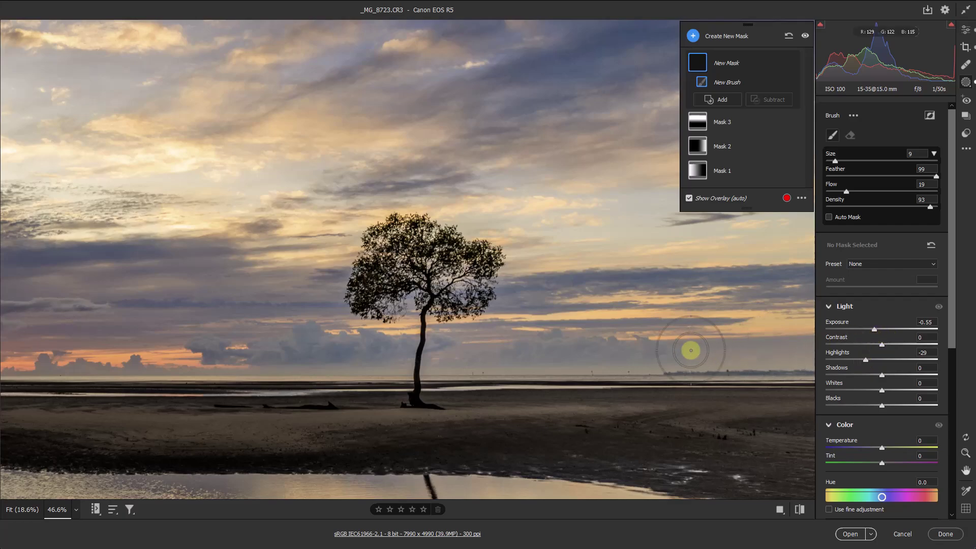
# Paint the brush mask over the tree's canopy with brush size 6, reducing the Flow to 11 for further strokes
pyautogui.press('[')
pyautogui.press('[')
pyautogui.press('[')
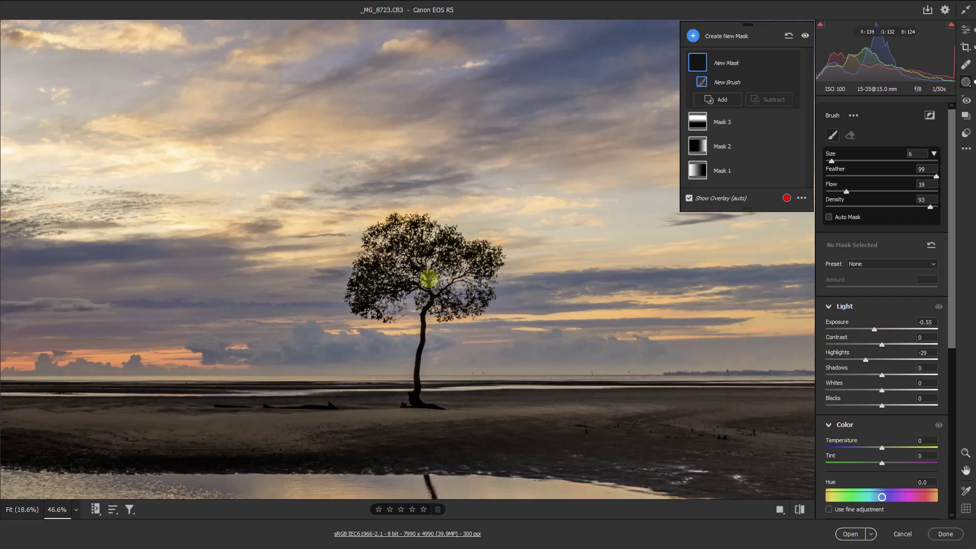
pyautogui.moveTo(415, 247)
pyautogui.mouseDown()
pyautogui.moveTo(407, 288)
pyautogui.moveTo(470, 315)
pyautogui.moveTo(462, 300)
pyautogui.mouseUp()
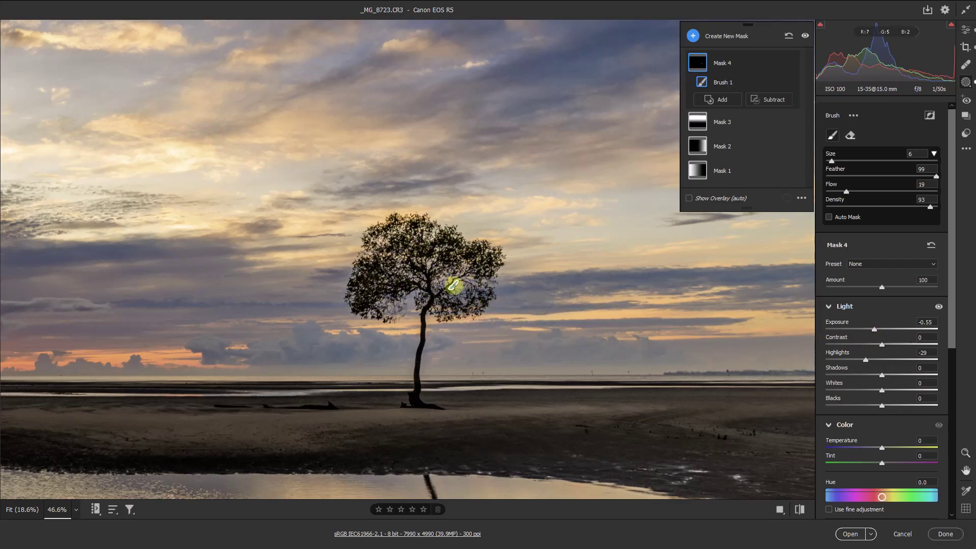
pyautogui.moveTo(845, 193); pyautogui.dragTo(837, 192)
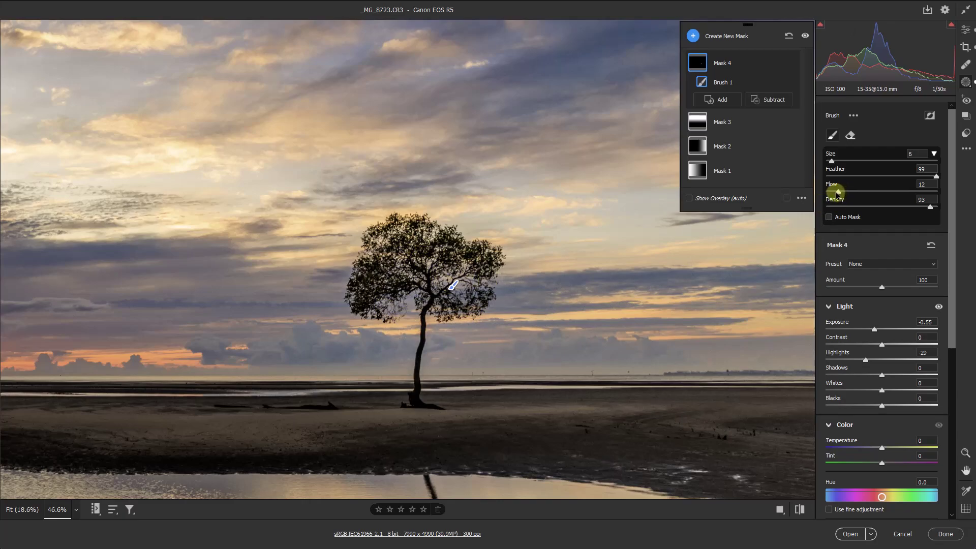
pyautogui.moveTo(370, 303)
pyautogui.mouseDown()
pyautogui.moveTo(527, 295)
pyautogui.moveTo(358, 298)
pyautogui.moveTo(366, 286)
pyautogui.moveTo(424, 271)
pyautogui.moveTo(366, 250)
pyautogui.moveTo(455, 222)
pyautogui.moveTo(380, 224)
pyautogui.moveTo(580, 267)
pyautogui.moveTo(383, 296)
pyautogui.moveTo(506, 274)
pyautogui.moveTo(413, 275)
pyautogui.moveTo(571, 299)
pyautogui.moveTo(354, 339)
pyautogui.moveTo(580, 355)
pyautogui.moveTo(361, 373)
pyautogui.moveTo(565, 367)
pyautogui.moveTo(402, 364)
pyautogui.moveTo(430, 373)
pyautogui.moveTo(430, 293)
pyautogui.moveTo(464, 271)
pyautogui.moveTo(426, 255)
pyautogui.moveTo(448, 280)
pyautogui.mouseUp()
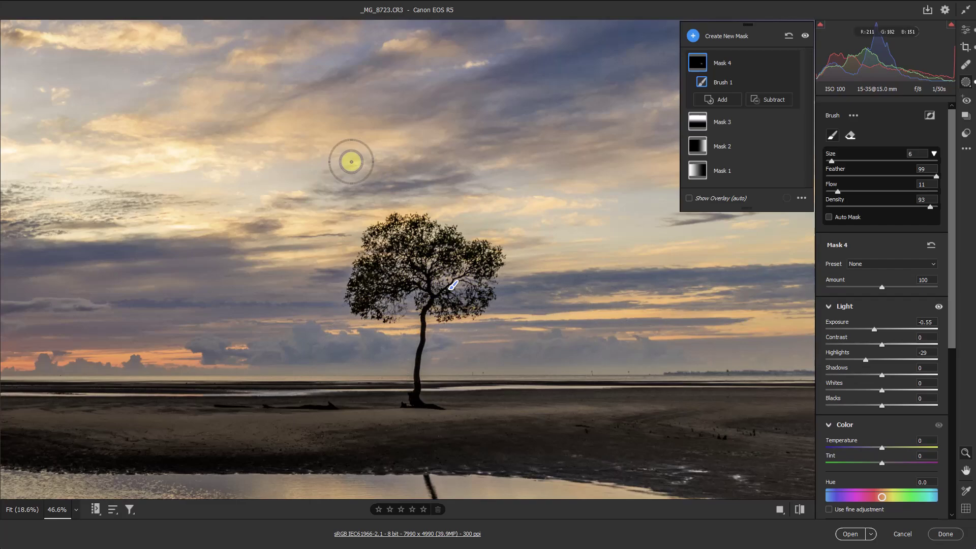
# Delete the tree's brush mask, Mask 4
pyautogui.hotkey('ctrl', '0')
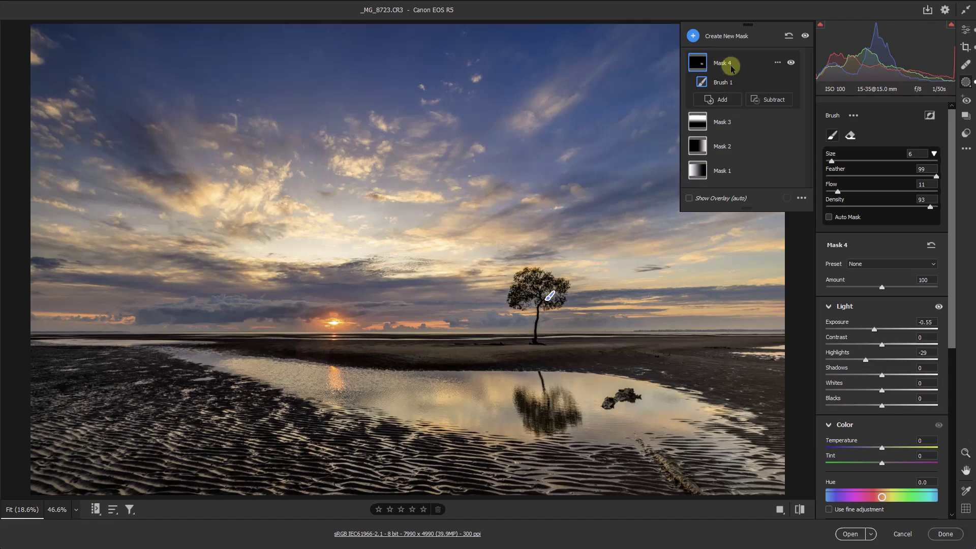
pyautogui.click(778, 62)
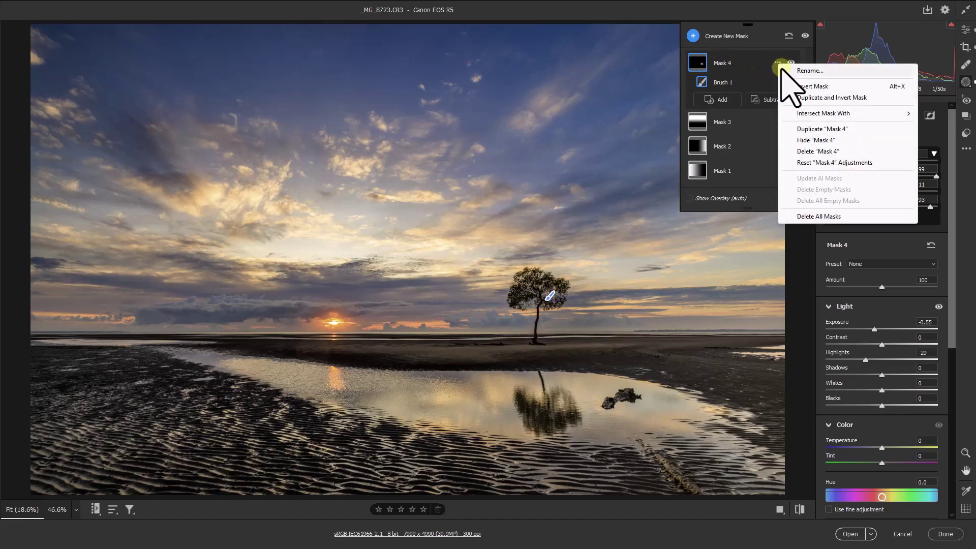
pyautogui.click(807, 152)
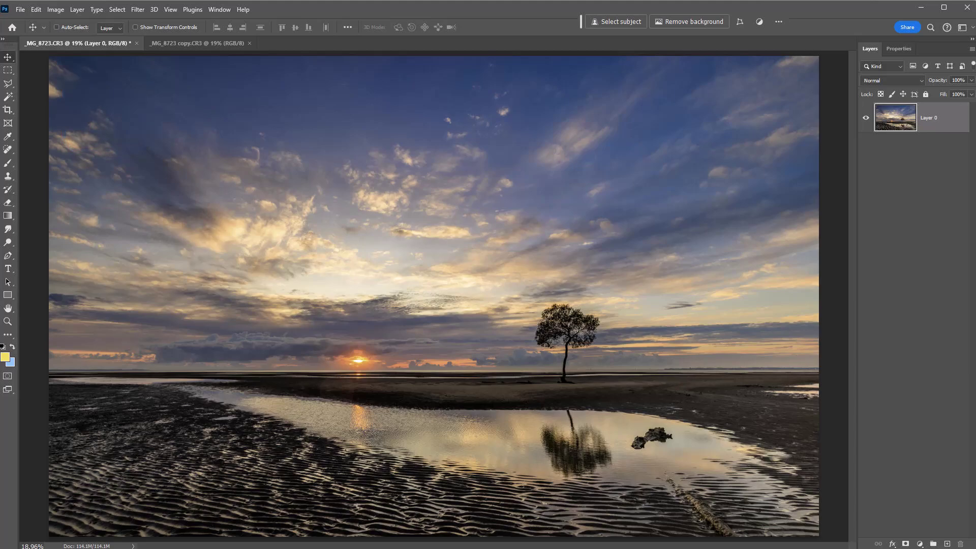
# Compare the masked photo with the unmasked version in _MG_8723 copy.CR3, ending on the masked photo
pyautogui.hotkey('ctrl', 'Tab')
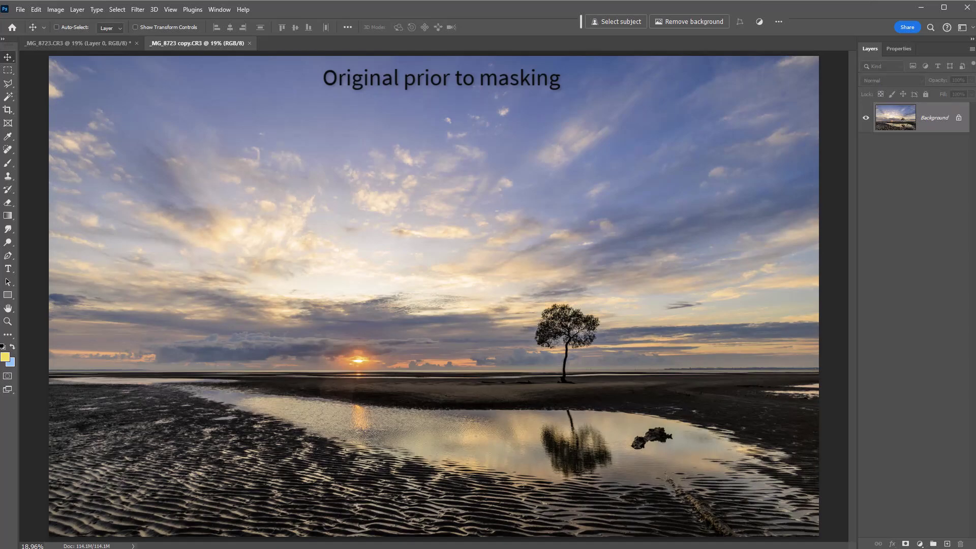
pyautogui.hotkey('ctrl', 'Tab')
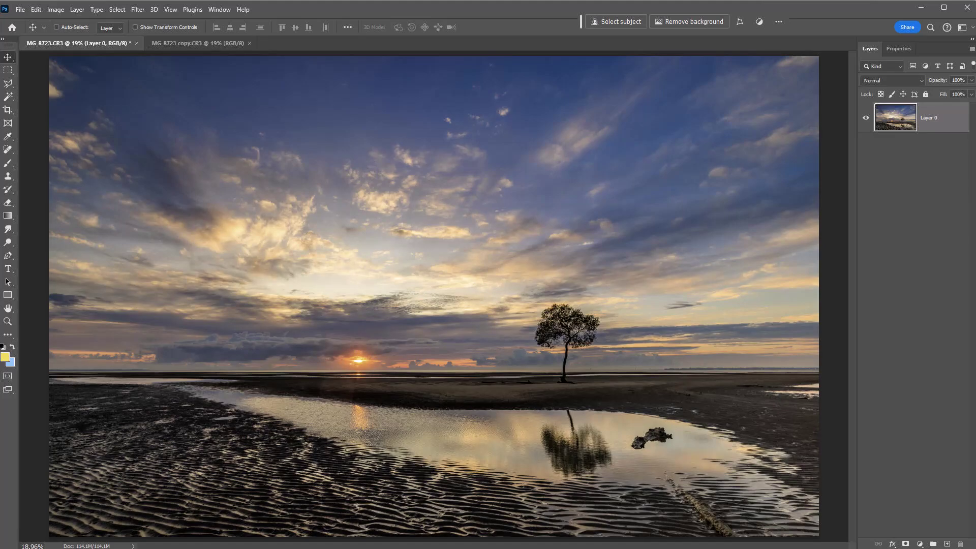
pyautogui.hotkey('ctrl', 'Tab')
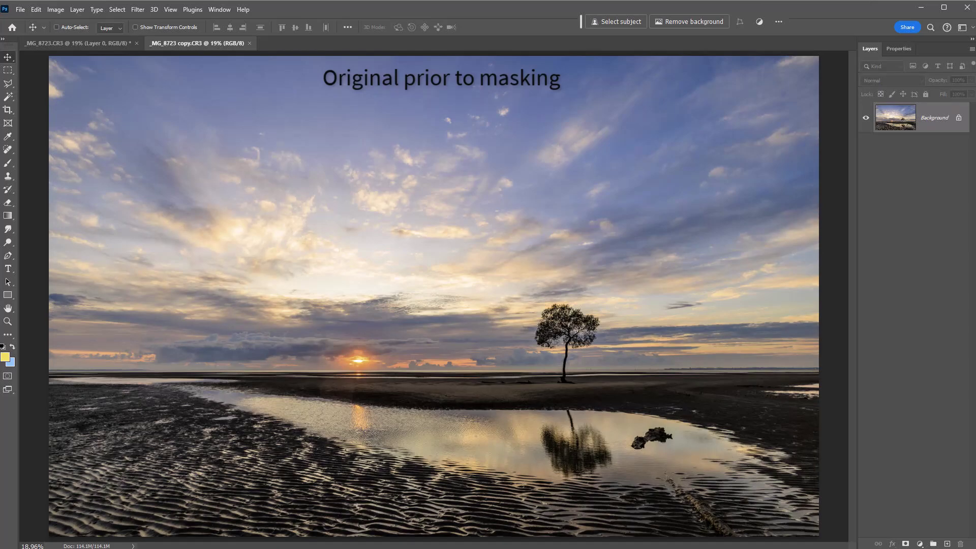
pyautogui.hotkey('ctrl', 'Tab')
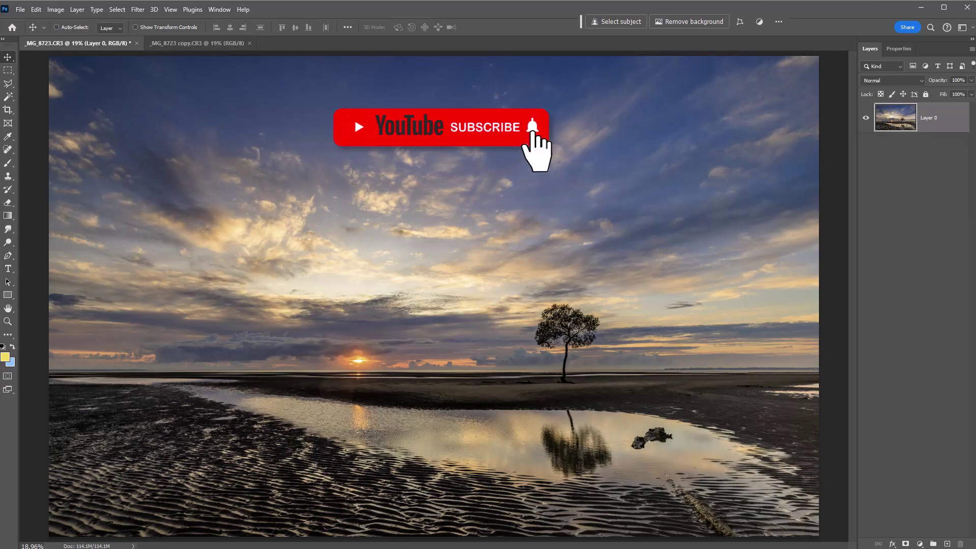
pyautogui.hotkey('ctrl', 'Tab')
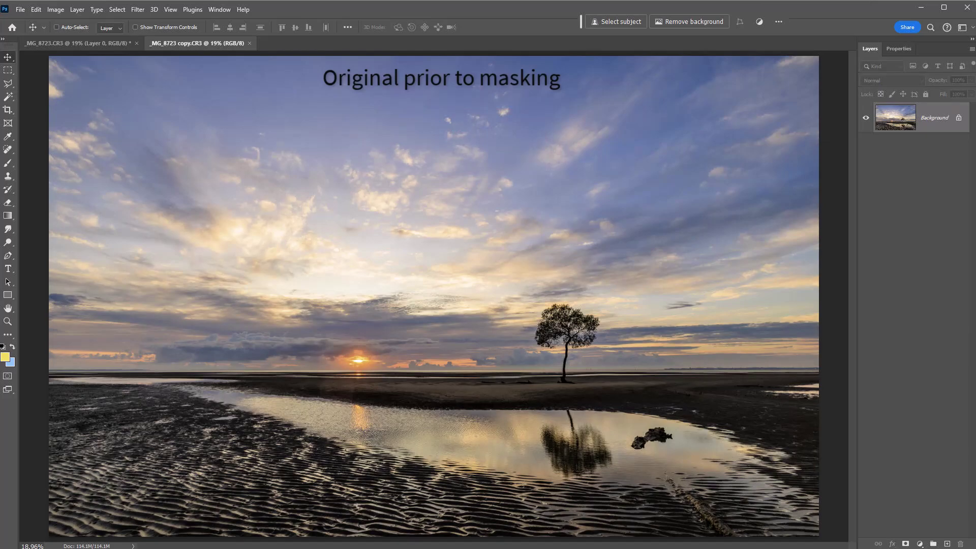
pyautogui.hotkey('ctrl', 'Tab')
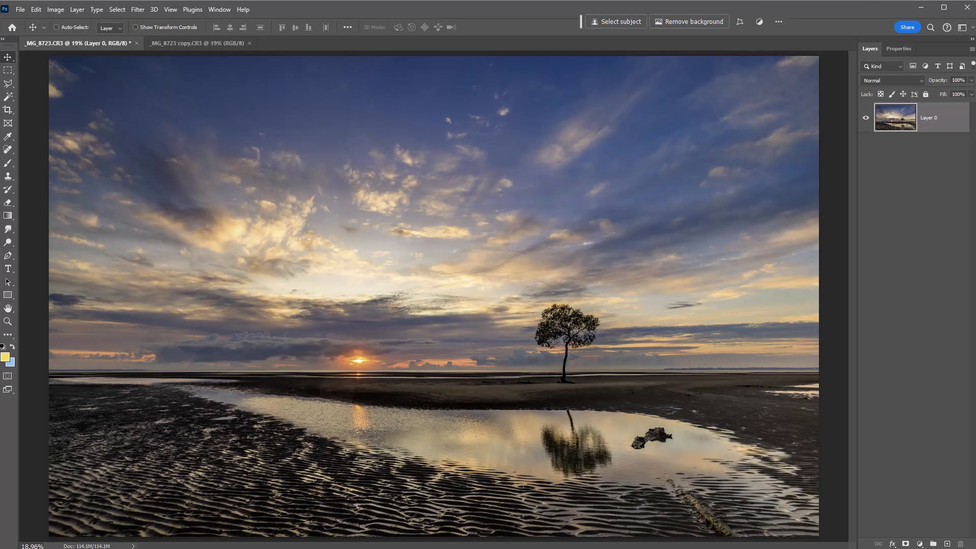